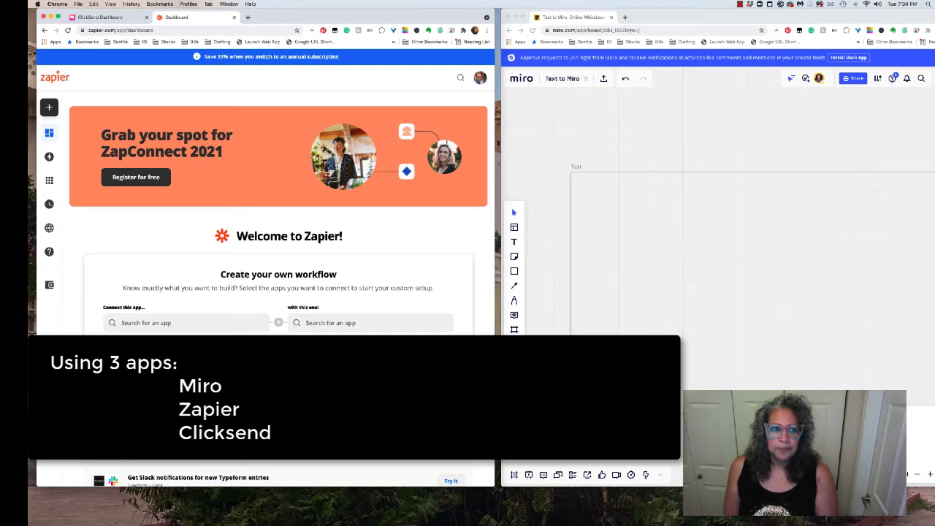
Switch to ClickSend and open the list of SMS numbers.
{"action": "left_click", "coordinate": [102, 17]}
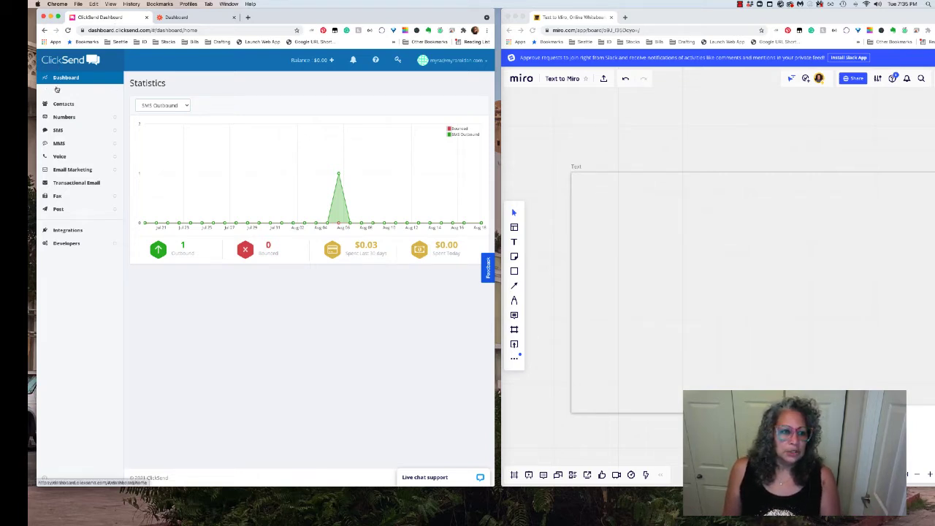
{"action": "left_click", "coordinate": [63, 117]}
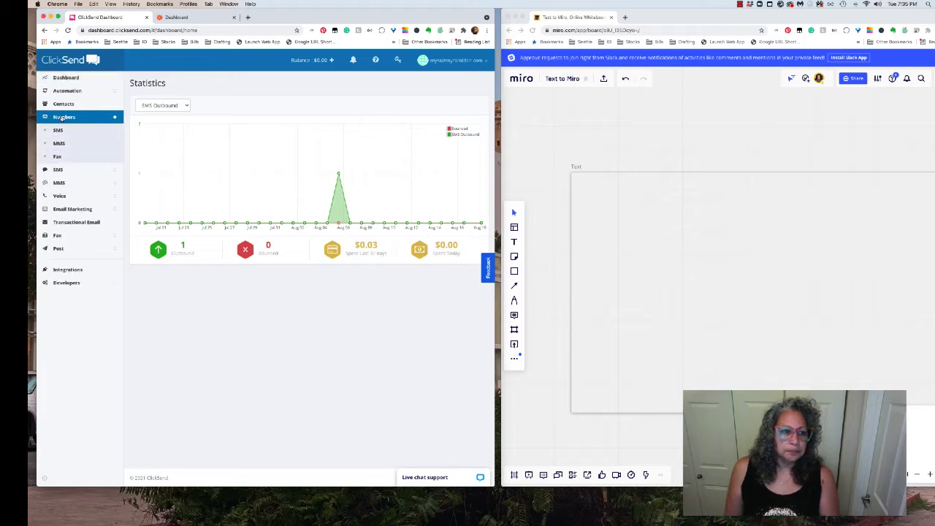
{"action": "left_click", "coordinate": [59, 130]}
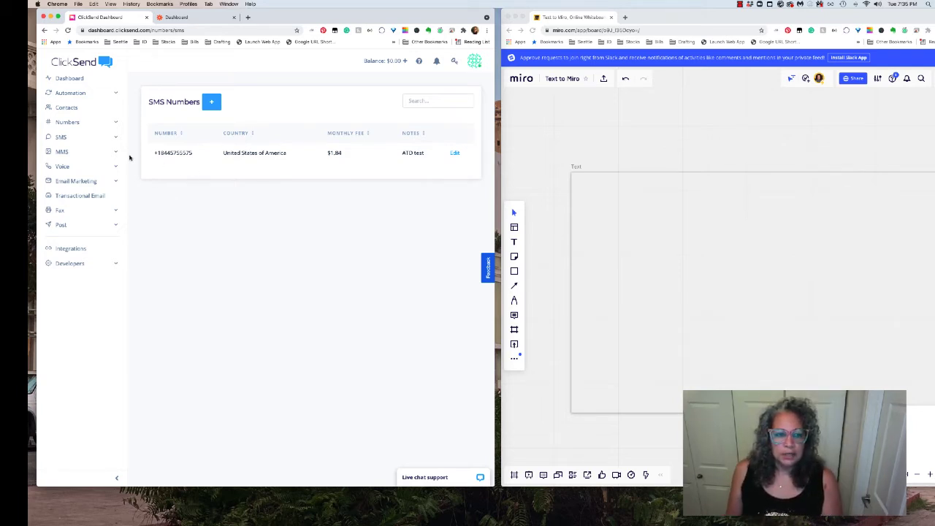
Switch back to Zapier and create a new Zap.
{"action": "left_click", "coordinate": [179, 18]}
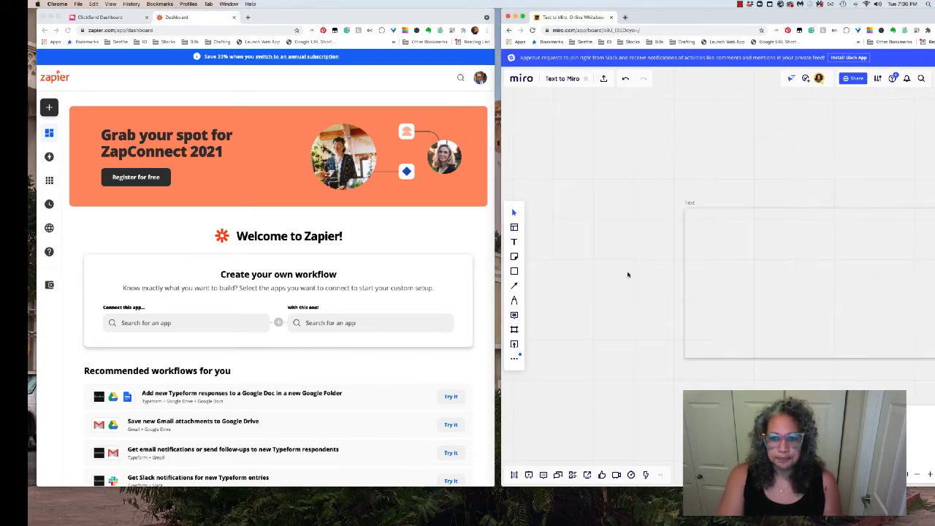
{"action": "scroll", "coordinate": [628, 274], "scroll_direction": "right", "scroll_amount": 3}
{"action": "scroll", "coordinate": [627, 273], "scroll_direction": "right", "scroll_amount": 2}
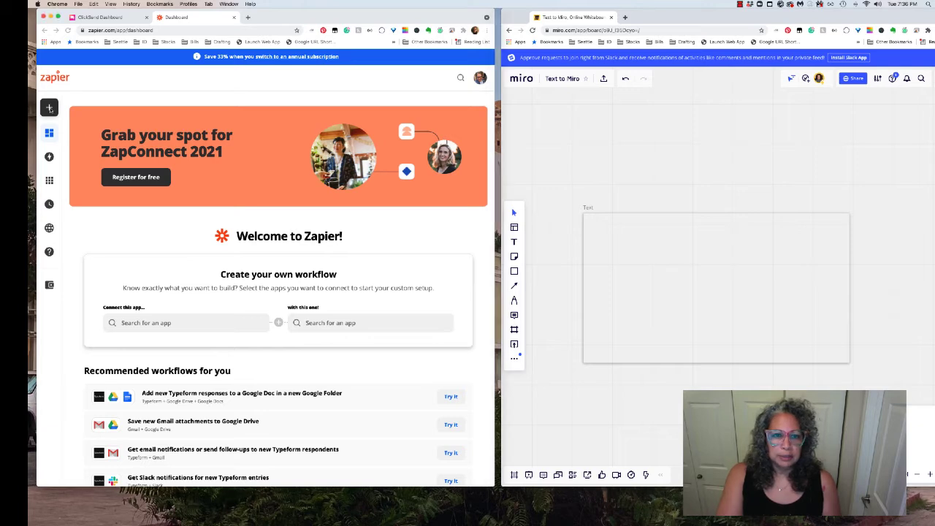
{"action": "left_click", "coordinate": [49, 108]}
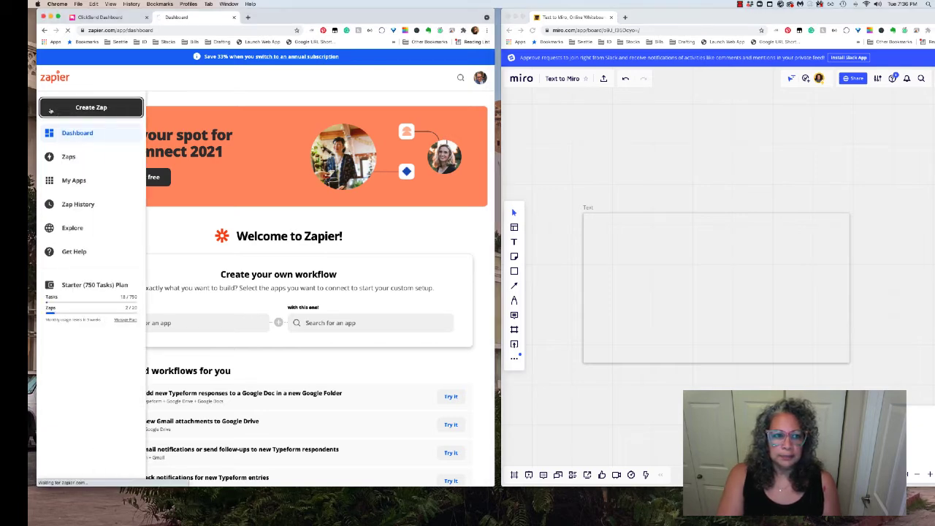
{"action": "left_click", "coordinate": [58, 106]}
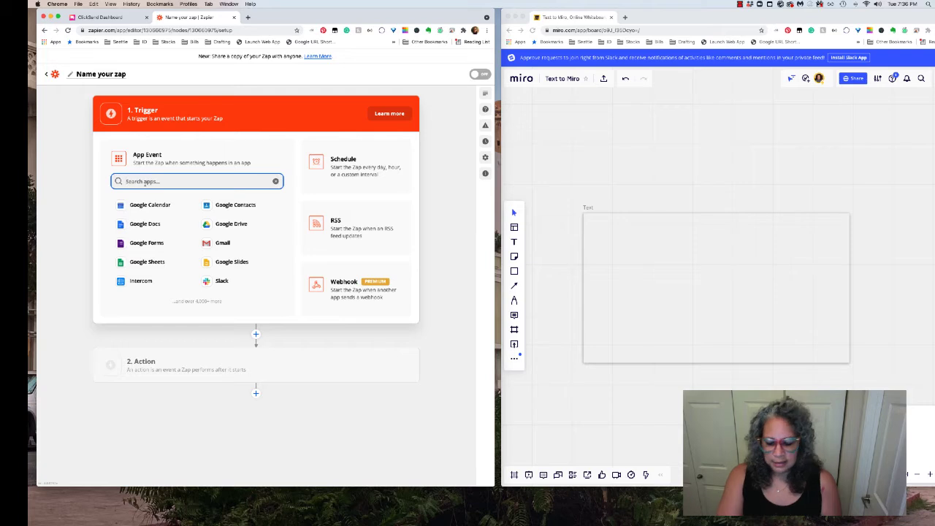
Set the Zap's trigger to ClickSend SMS with the New Incoming SMS event.
{"action": "type", "text": "clickse"}
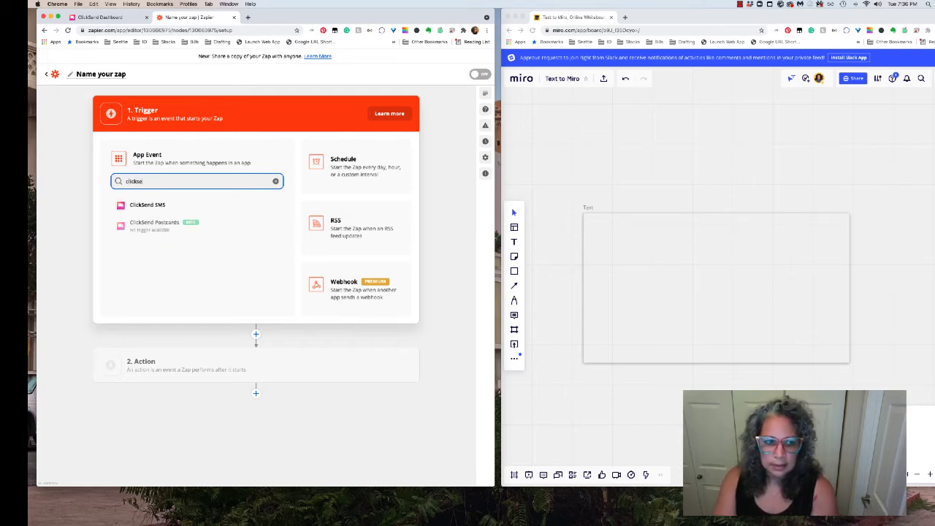
{"action": "type", "text": "n"}
{"action": "left_click", "coordinate": [130, 206]}
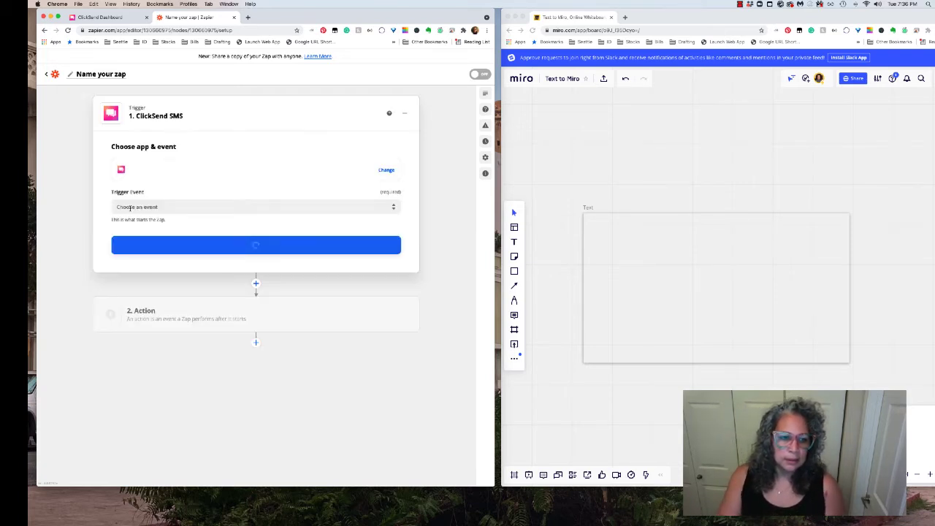
{"action": "left_click", "coordinate": [236, 208]}
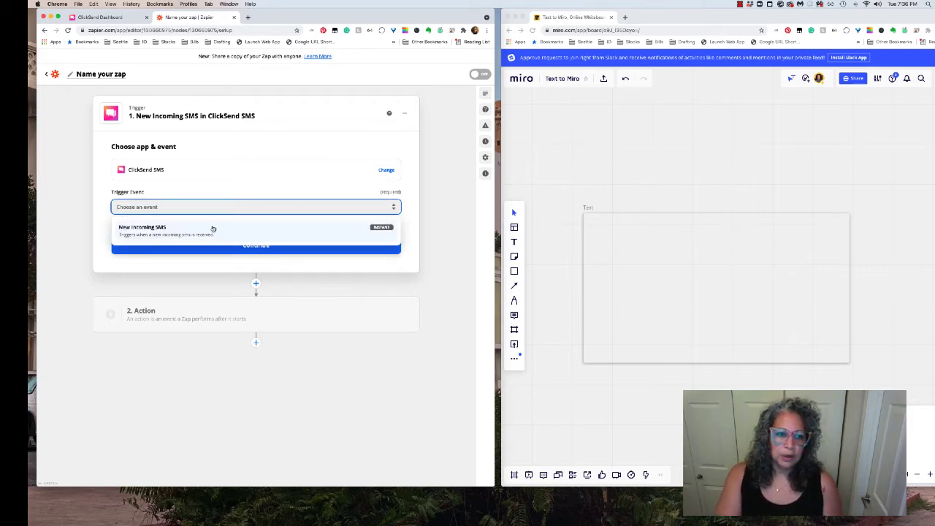
{"action": "left_click", "coordinate": [213, 229]}
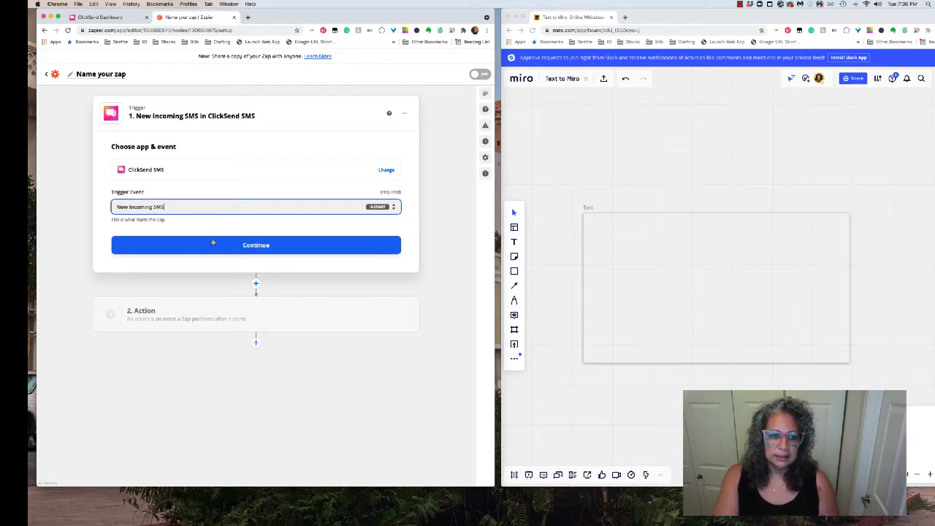
{"action": "left_click", "coordinate": [214, 251]}
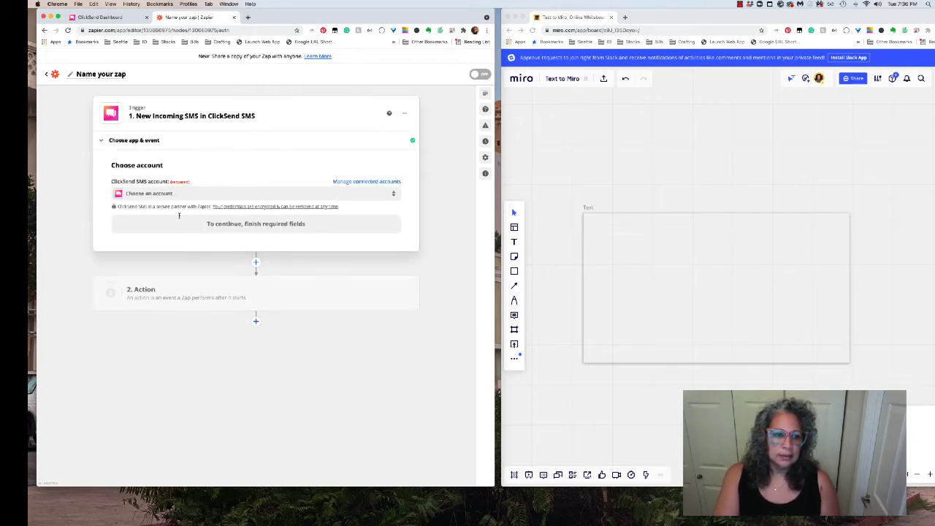
Use the existing ClickSend account for the trigger, test it and continue to the action.
{"action": "left_click", "coordinate": [157, 194]}
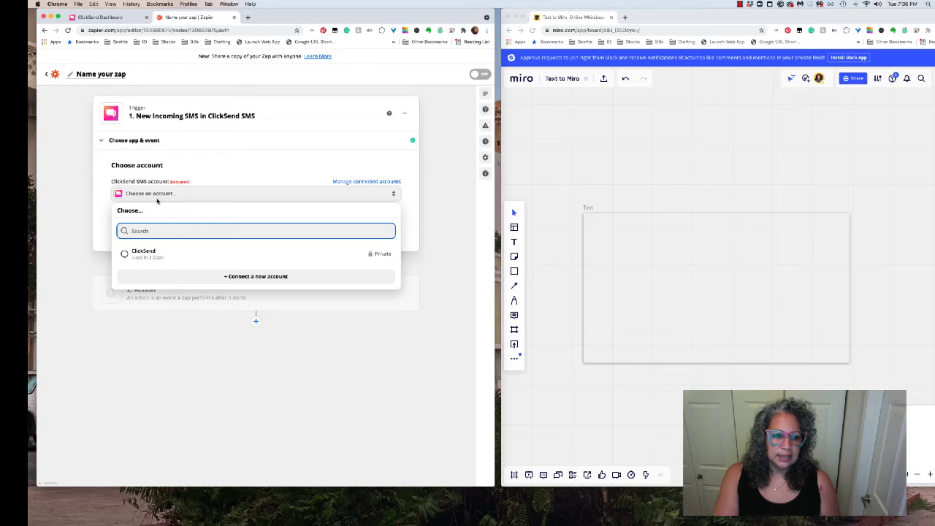
{"action": "left_click", "coordinate": [153, 253]}
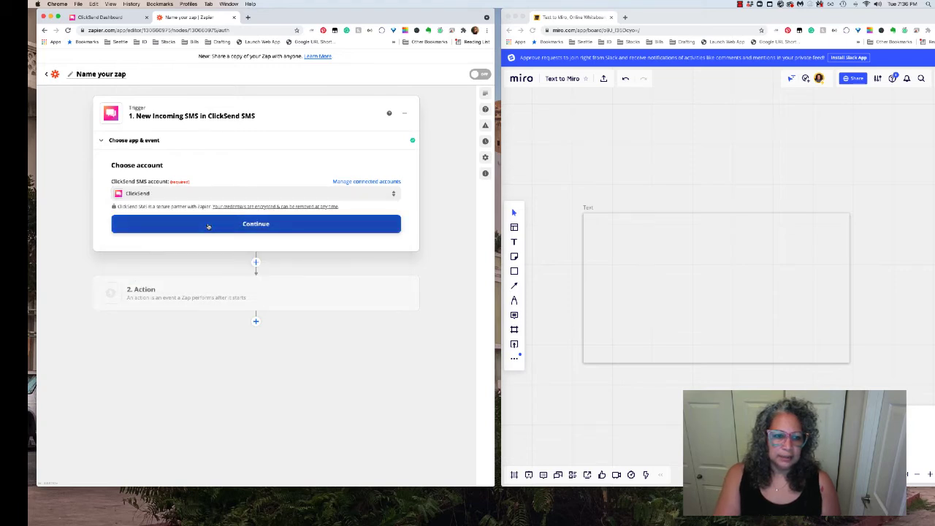
{"action": "left_click", "coordinate": [209, 225]}
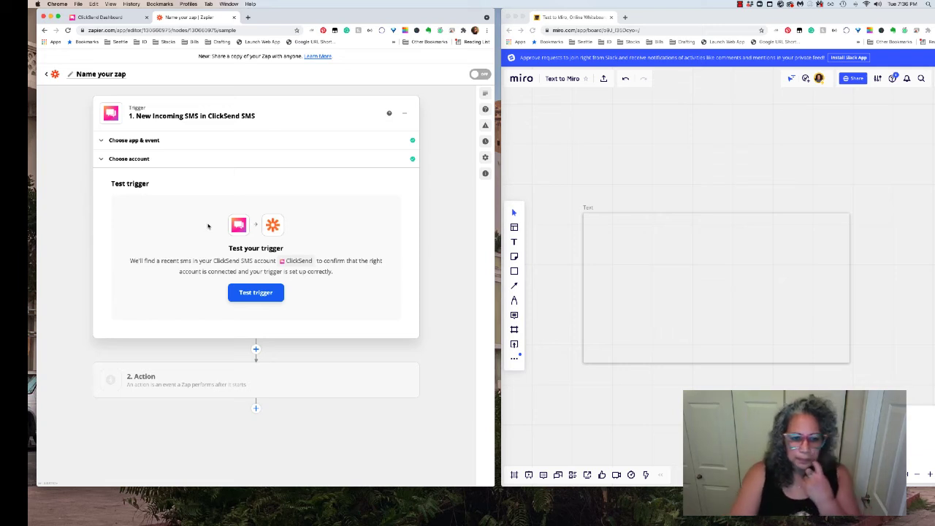
{"action": "left_click", "coordinate": [267, 295]}
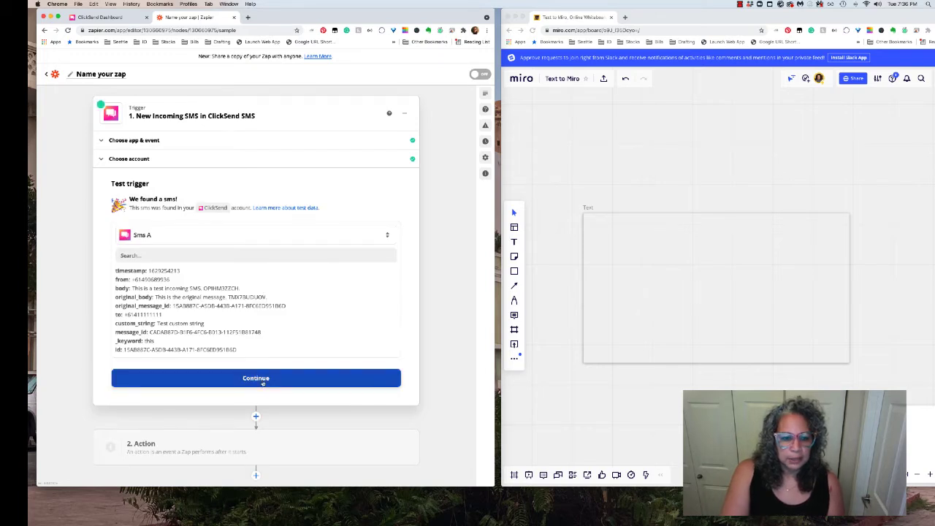
{"action": "left_click", "coordinate": [265, 379]}
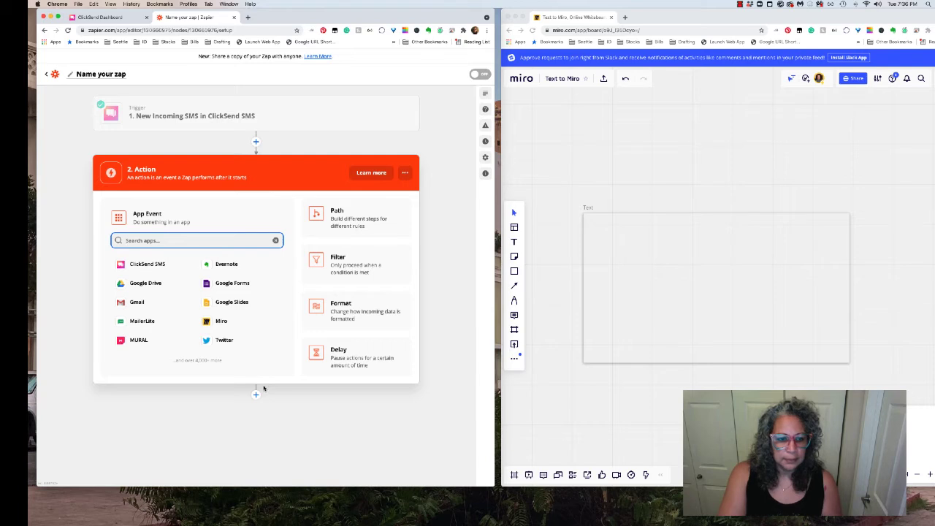
Set the Zap's action to Miro with the Create Card Widget event.
{"action": "left_click", "coordinate": [215, 323]}
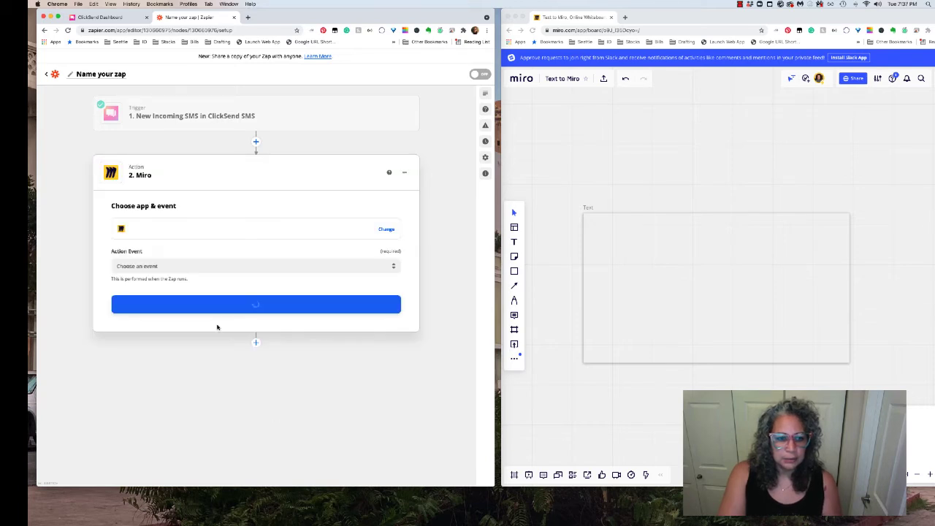
{"action": "left_click", "coordinate": [180, 268]}
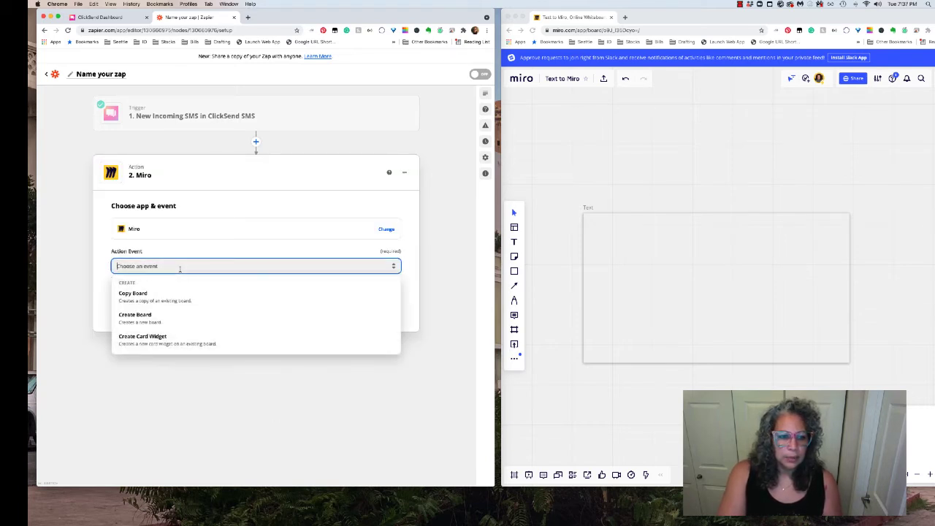
{"action": "left_click", "coordinate": [174, 340]}
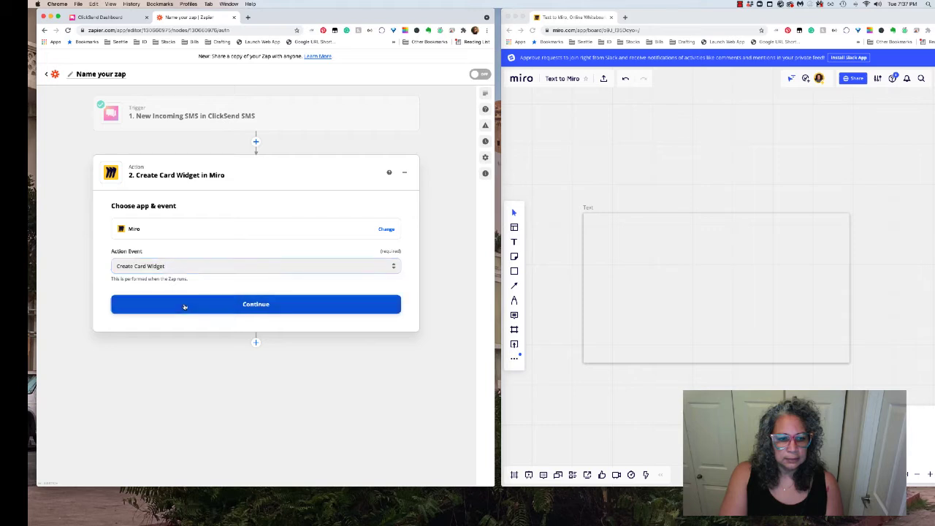
{"action": "left_click", "coordinate": [184, 306]}
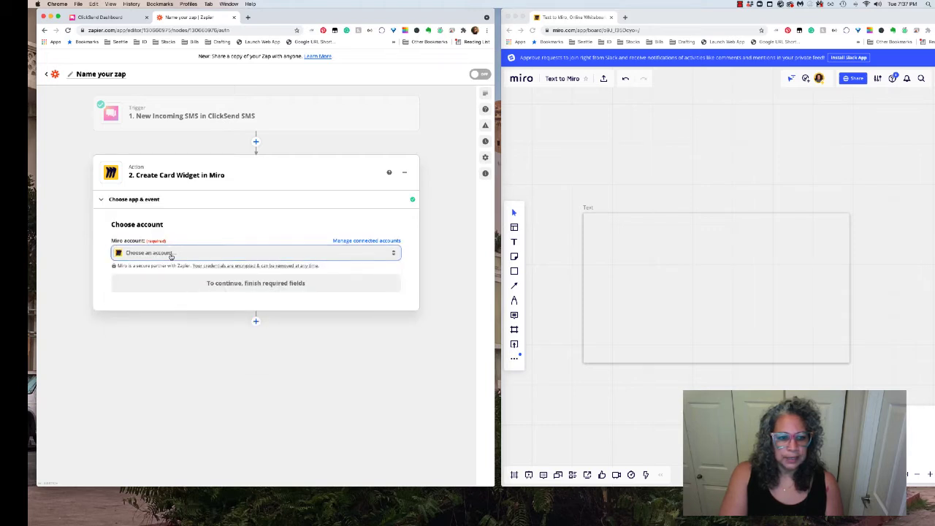
Choose the already connected Miro account for the card action and continue to its setup.
{"action": "left_click", "coordinate": [170, 253]}
{"action": "left_click", "coordinate": [181, 311]}
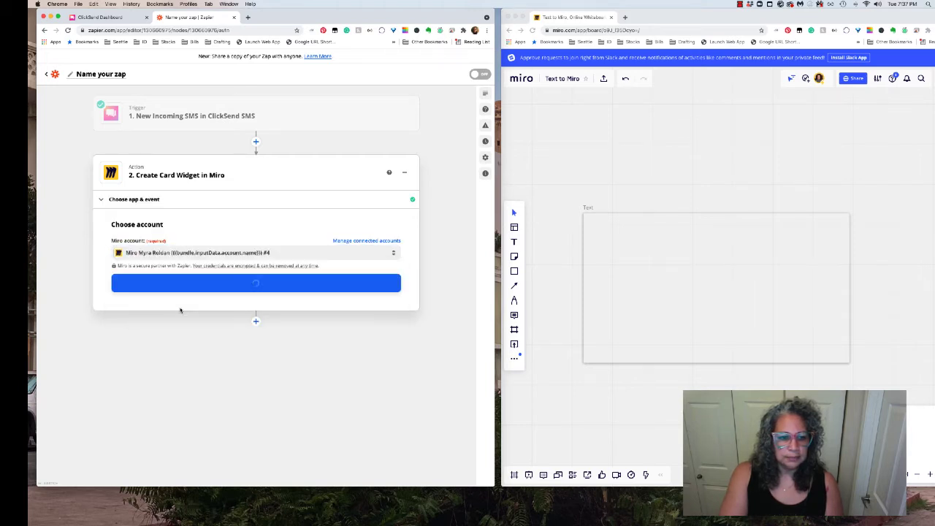
{"action": "left_click", "coordinate": [170, 288]}
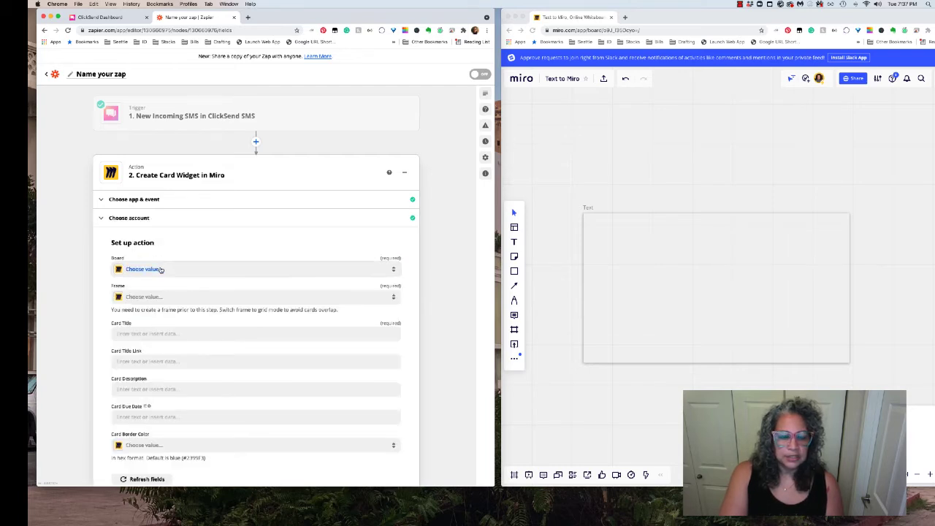
Set the card's board to Text to Miro and its frame to Text.
{"action": "left_click", "coordinate": [161, 270]}
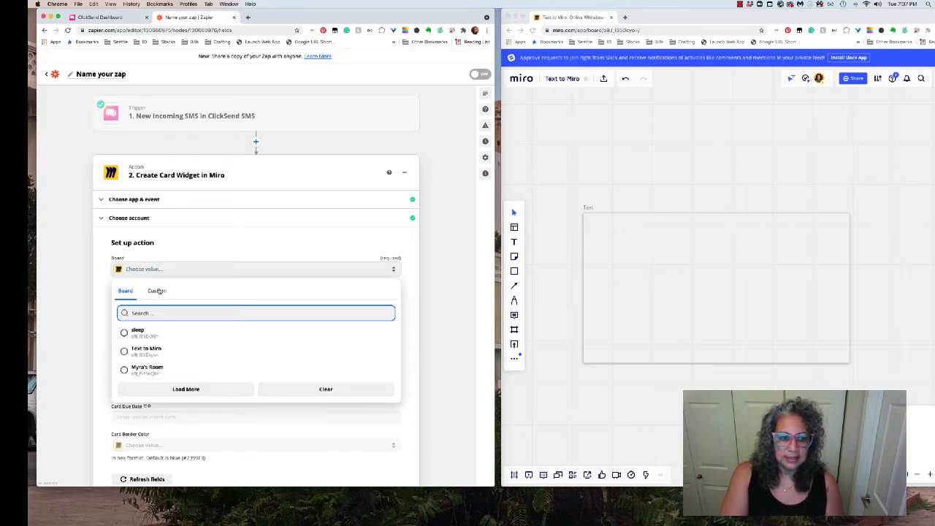
{"action": "left_click", "coordinate": [160, 350]}
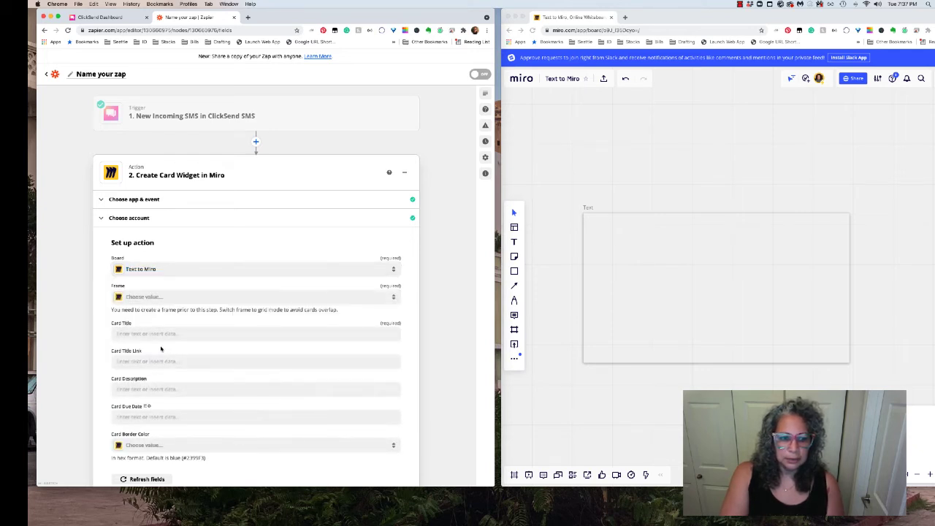
{"action": "left_click", "coordinate": [149, 297]}
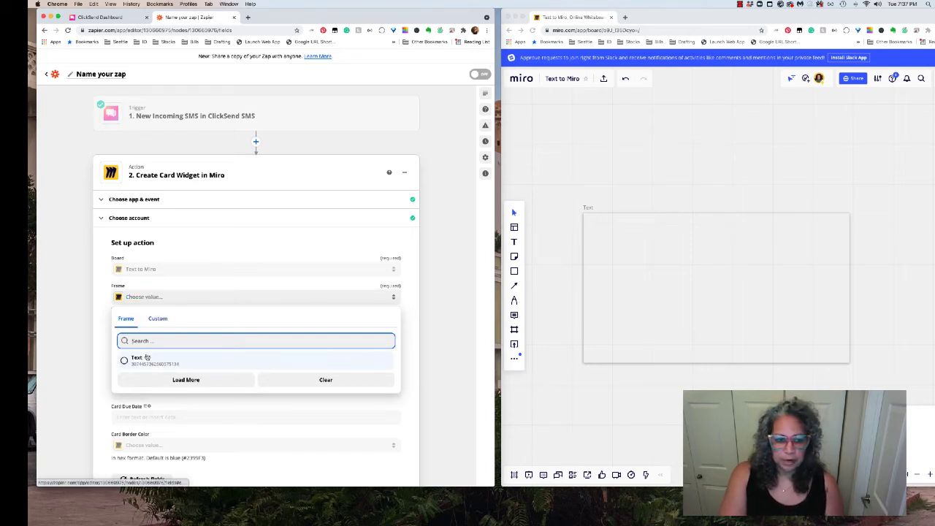
{"action": "left_click", "coordinate": [146, 357]}
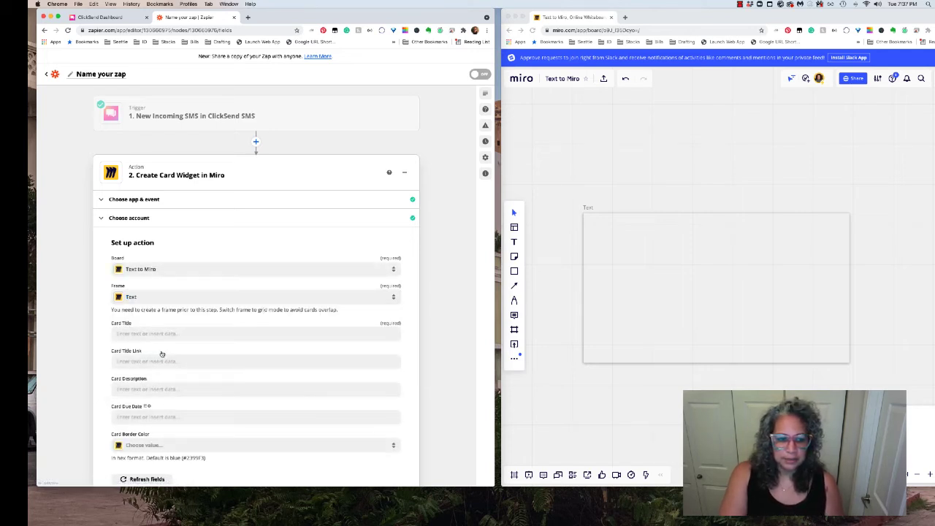
Insert the incoming SMS's Body field as the card title.
{"action": "left_click", "coordinate": [215, 335]}
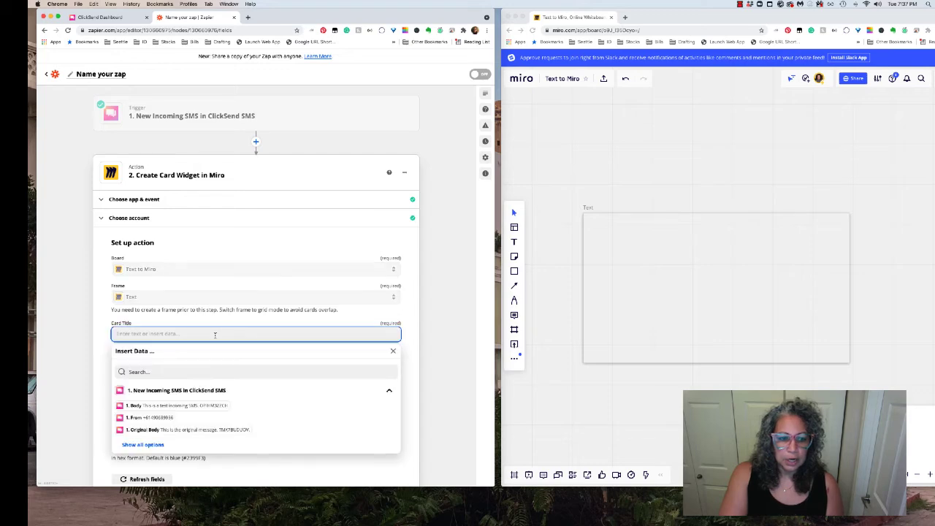
{"action": "left_click", "coordinate": [159, 445]}
{"action": "scroll", "coordinate": [160, 447], "scroll_direction": "down", "scroll_amount": 2}
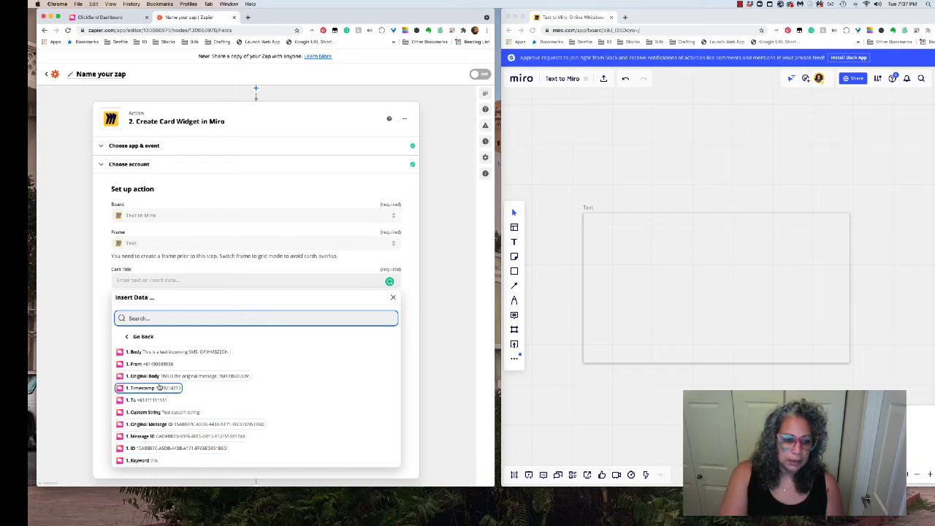
{"action": "left_click", "coordinate": [154, 354]}
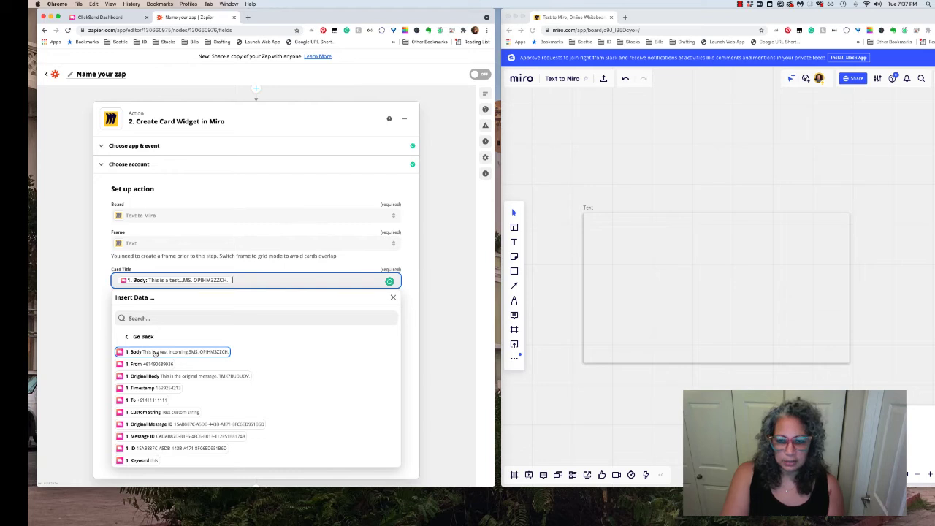
{"action": "left_click", "coordinate": [107, 343]}
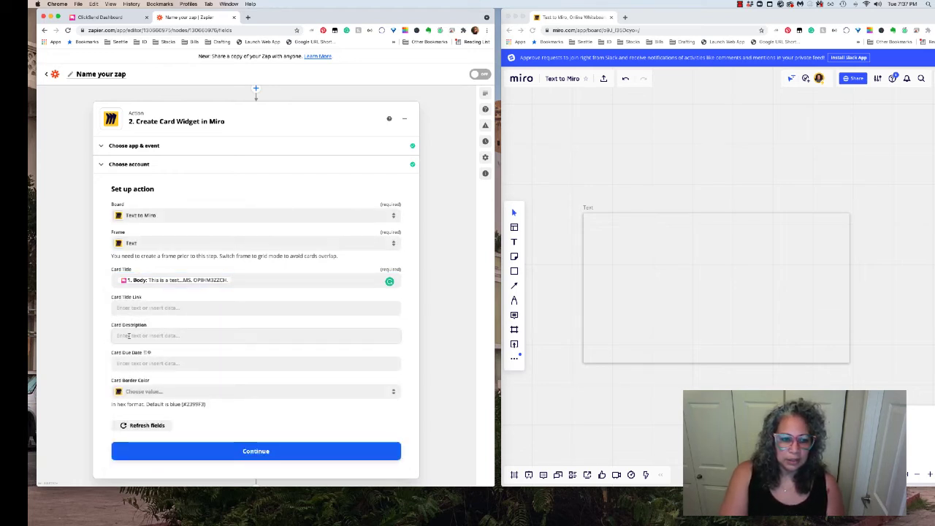
Browse the available card border colors.
{"action": "left_click", "coordinate": [155, 393]}
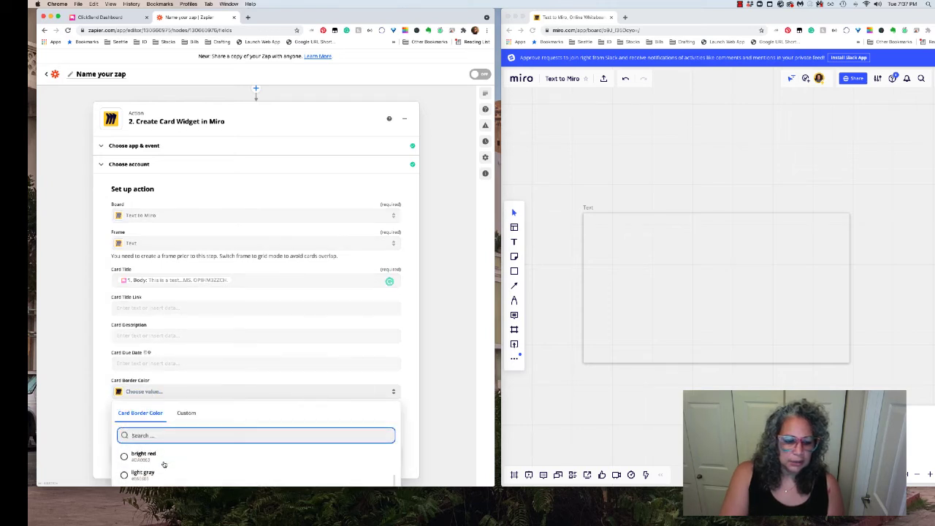
{"action": "scroll", "coordinate": [163, 465], "scroll_direction": "down", "scroll_amount": 3}
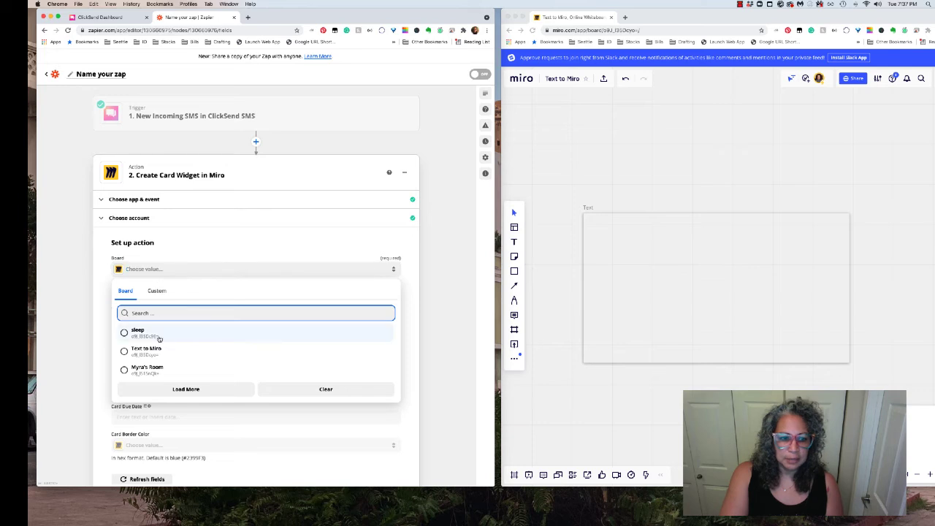
Set the card's destination to the Text to Miro board and the Text frame.
{"action": "left_click", "coordinate": [161, 349]}
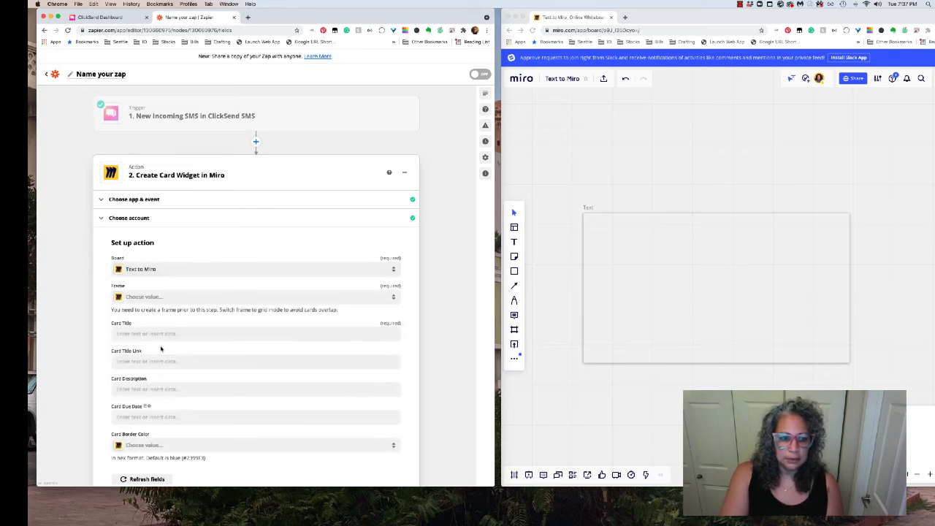
{"action": "left_click", "coordinate": [148, 297]}
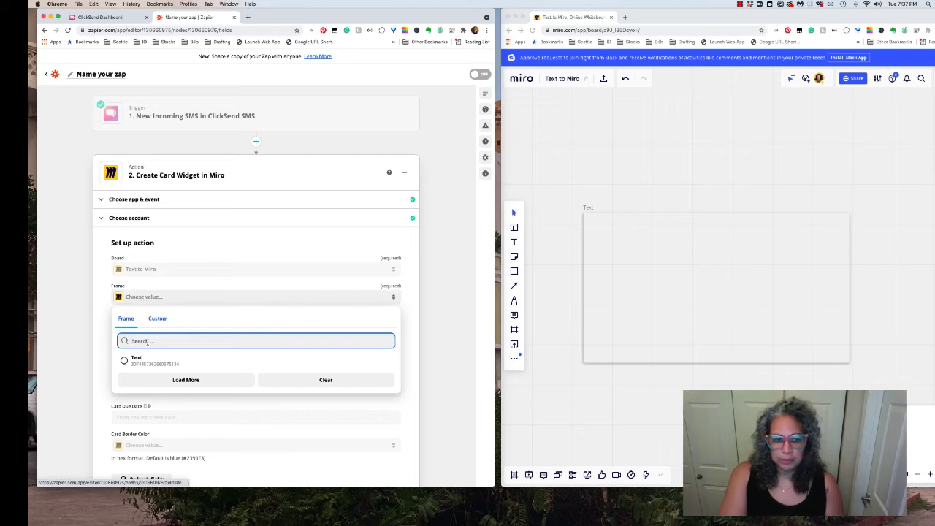
{"action": "left_click", "coordinate": [148, 361]}
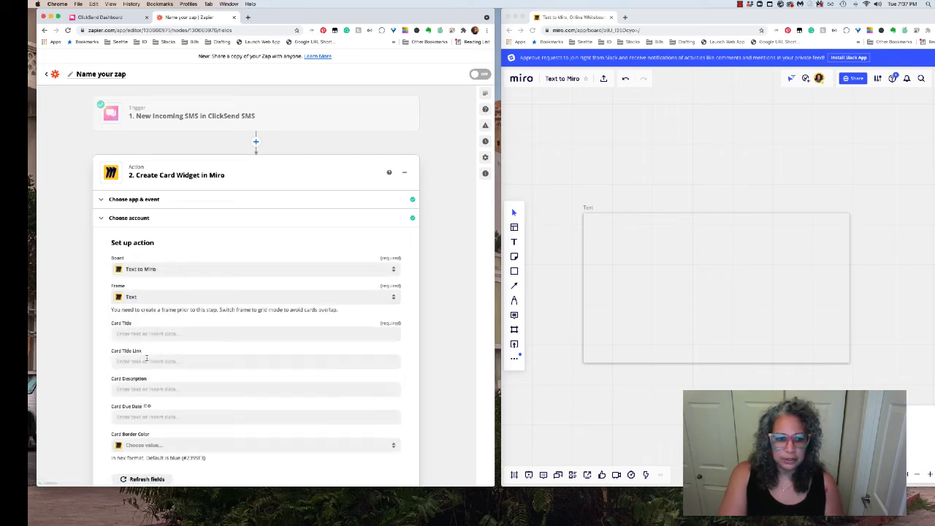
Show all incoming SMS fields and insert Body as the card title.
{"action": "left_click", "coordinate": [214, 334]}
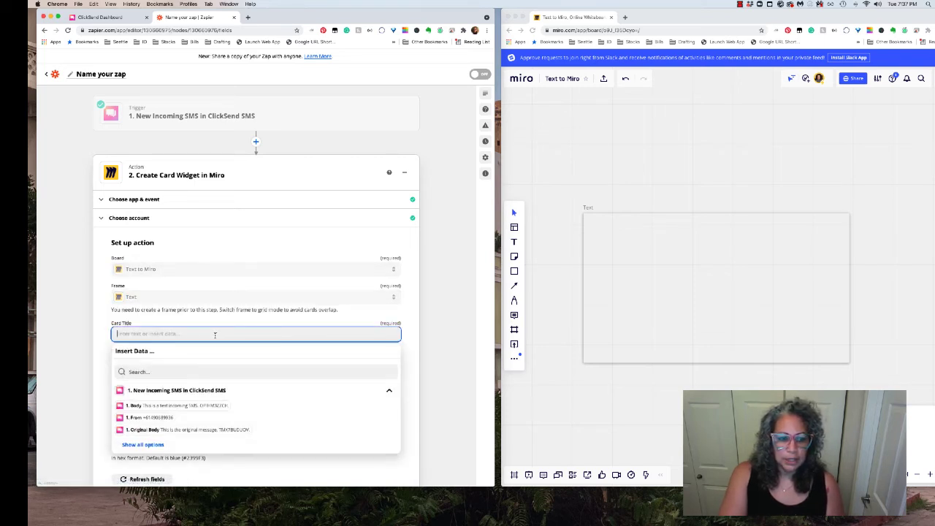
{"action": "left_click", "coordinate": [161, 445]}
{"action": "scroll", "coordinate": [160, 447], "scroll_direction": "down", "scroll_amount": 2}
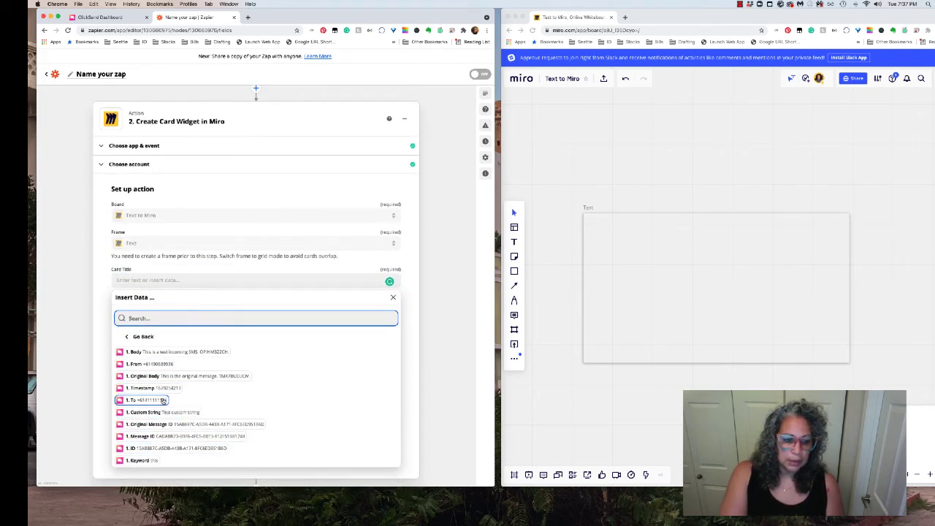
{"action": "left_click", "coordinate": [155, 352]}
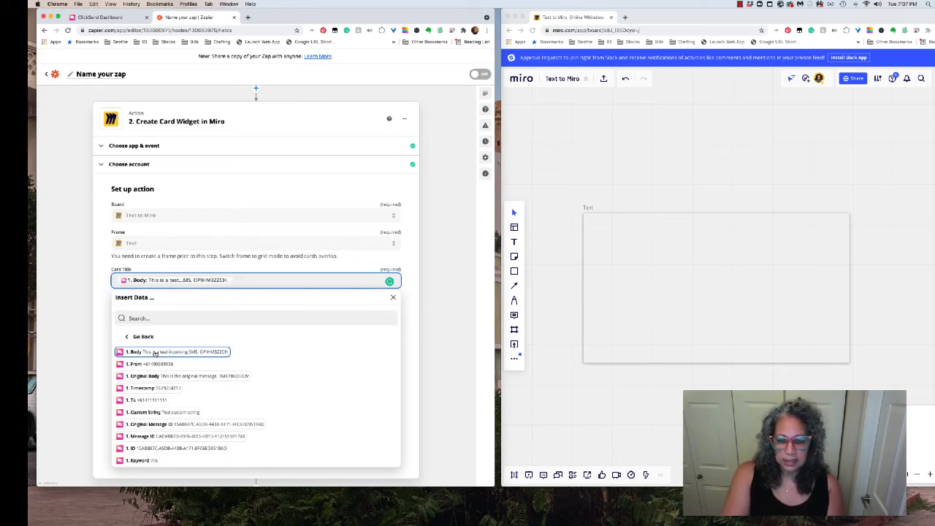
{"action": "left_click", "coordinate": [107, 344]}
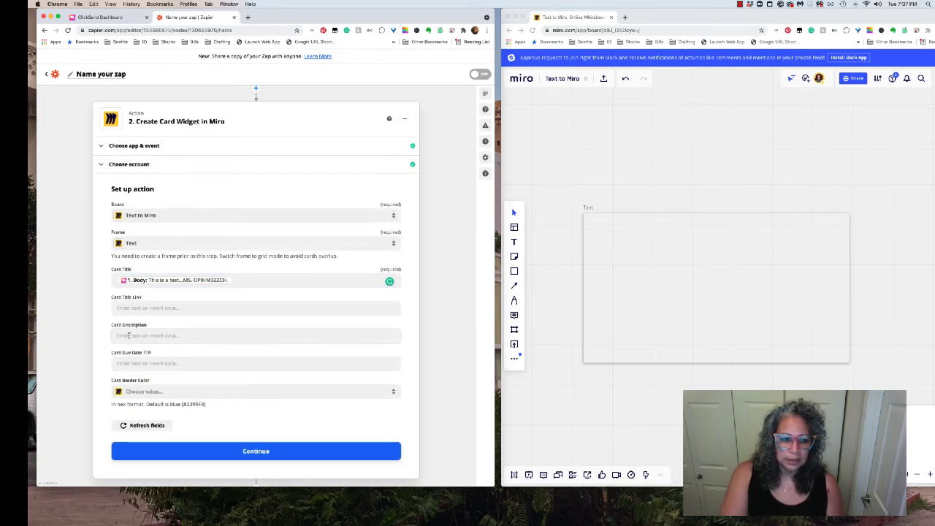
Browse the color options for the card border.
{"action": "left_click", "coordinate": [155, 392]}
{"action": "scroll", "coordinate": [164, 465], "scroll_direction": "down", "scroll_amount": 5}
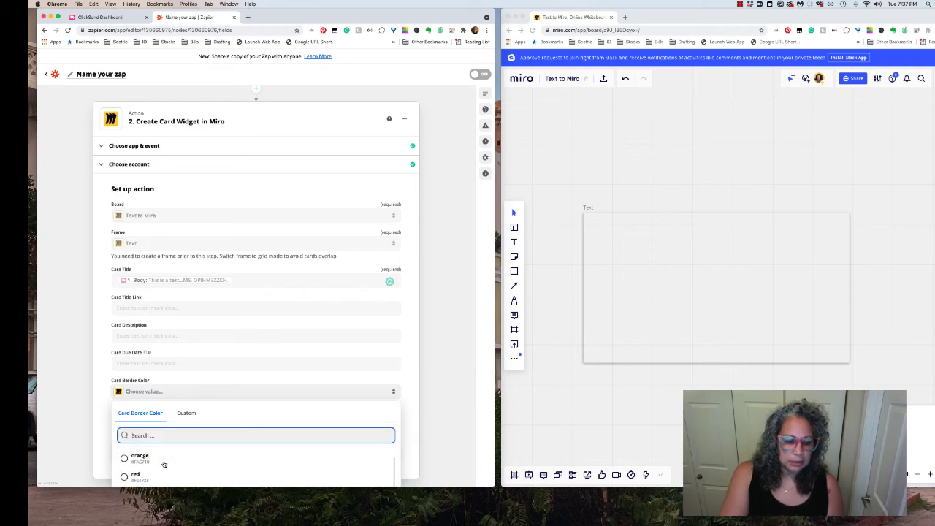
{"action": "scroll", "coordinate": [163, 465], "scroll_direction": "down", "scroll_amount": 3}
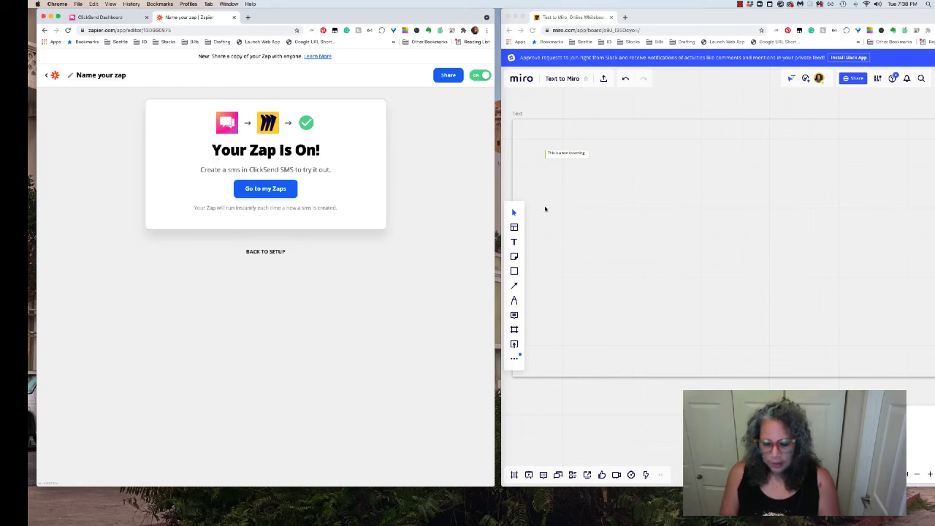
Look up the SMS number in the ClickSend dashboard and return to the published Zap.
{"action": "left_click", "coordinate": [97, 17]}
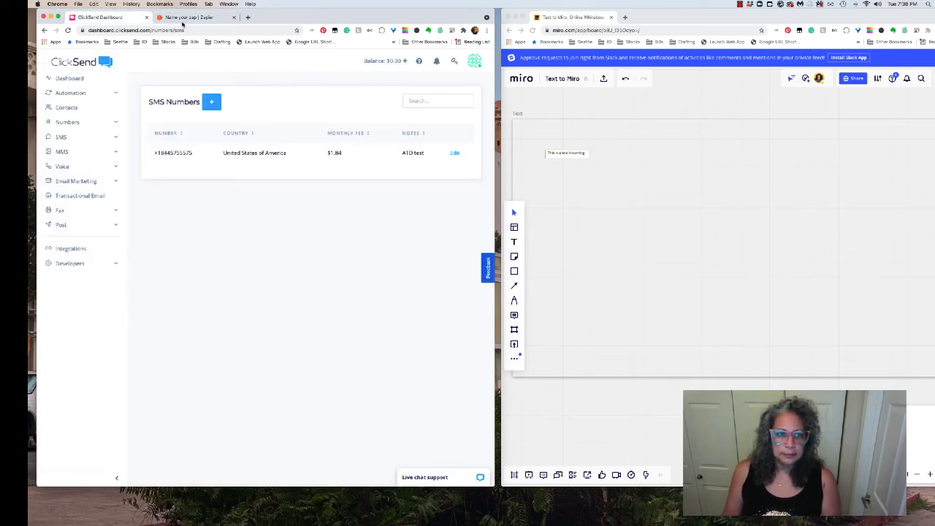
{"action": "left_click", "coordinate": [161, 18]}
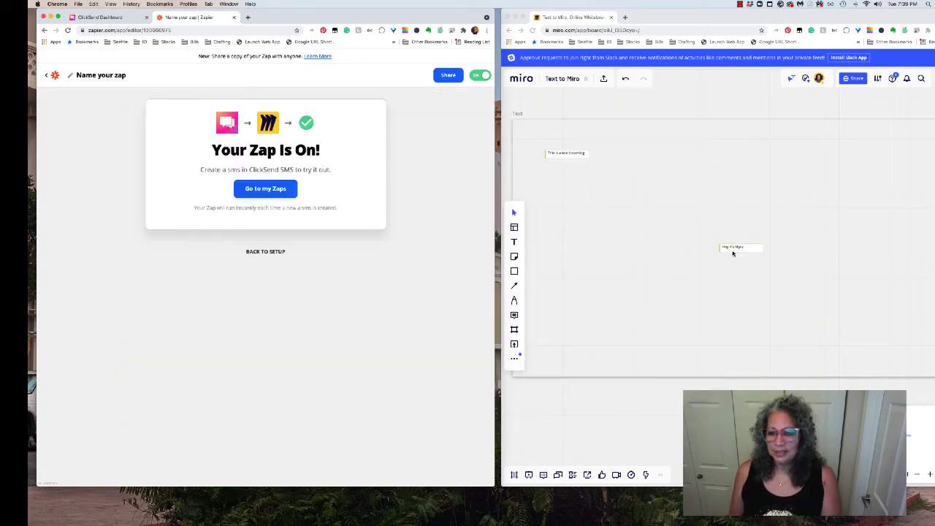
On the Miro board, move the newly received SMS card directly below the test card, aligned with it.
{"action": "left_click", "coordinate": [731, 250]}
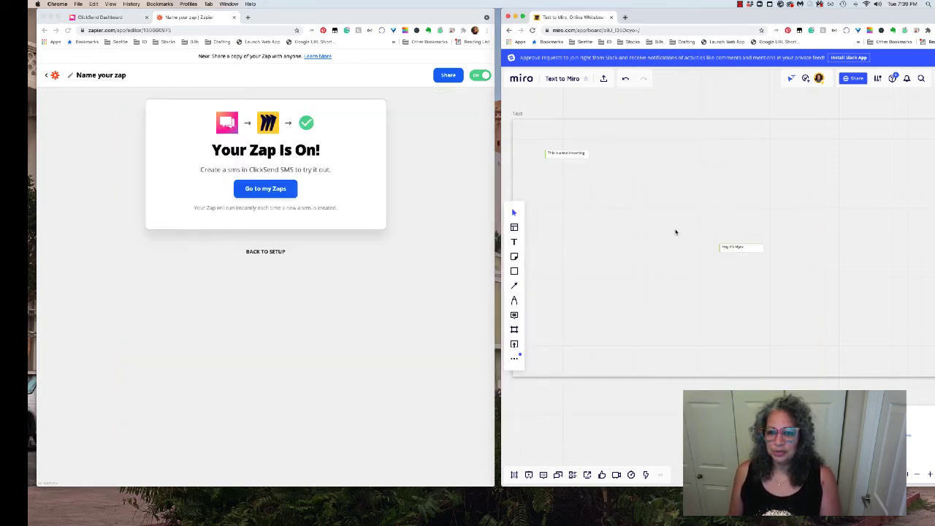
{"action": "left_click_drag", "start_coordinate": [751, 247], "coordinate": [577, 175]}
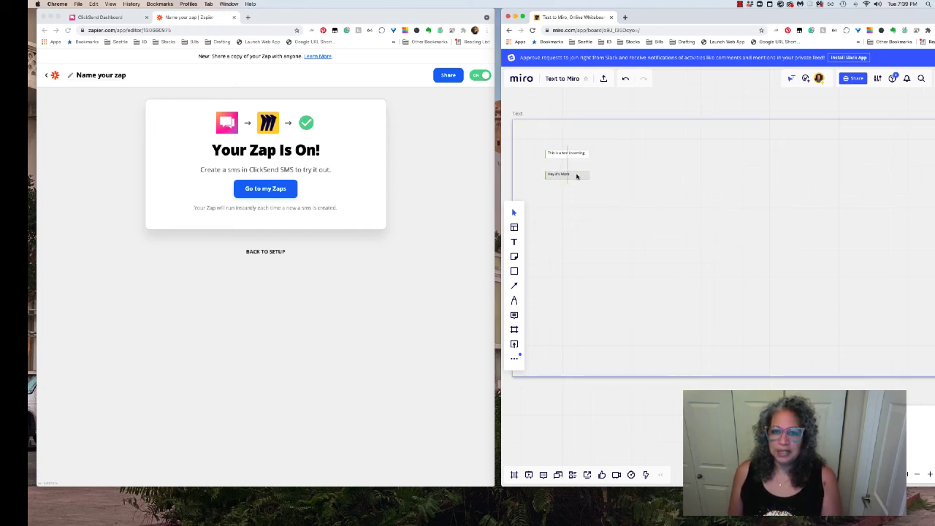